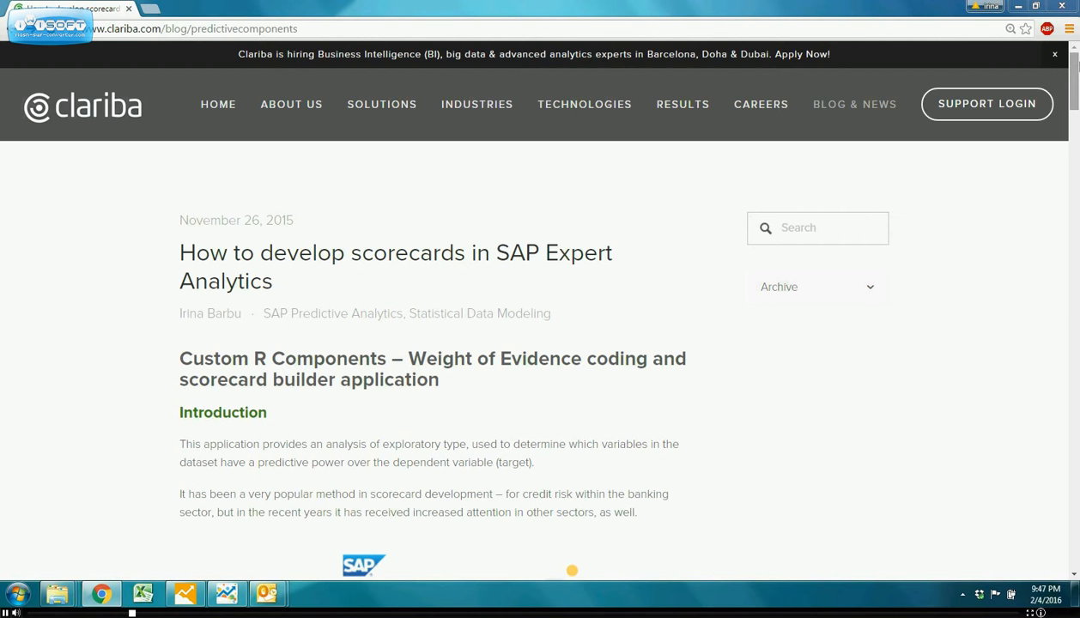
- Review the prerequisites in the Clariba scorecard article and download the component file VariableImportance.spar from its Github link
{"action": "left_click_drag", "start_coordinate": [1075, 73], "coordinate": [1075, 129]}
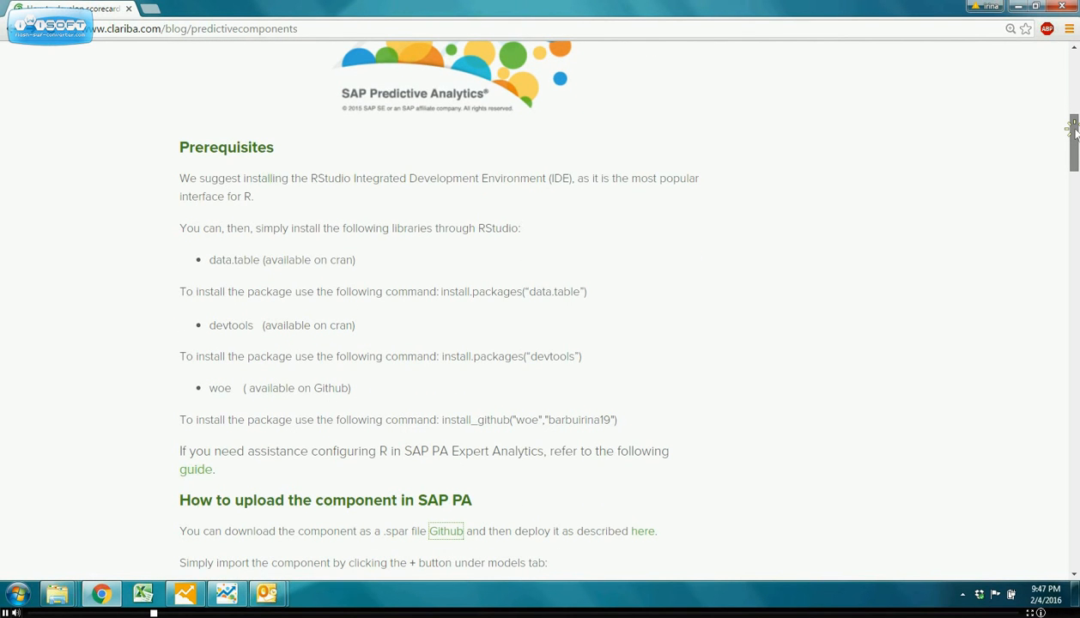
{"action": "left_click_drag", "start_coordinate": [1074, 128], "coordinate": [1075, 131]}
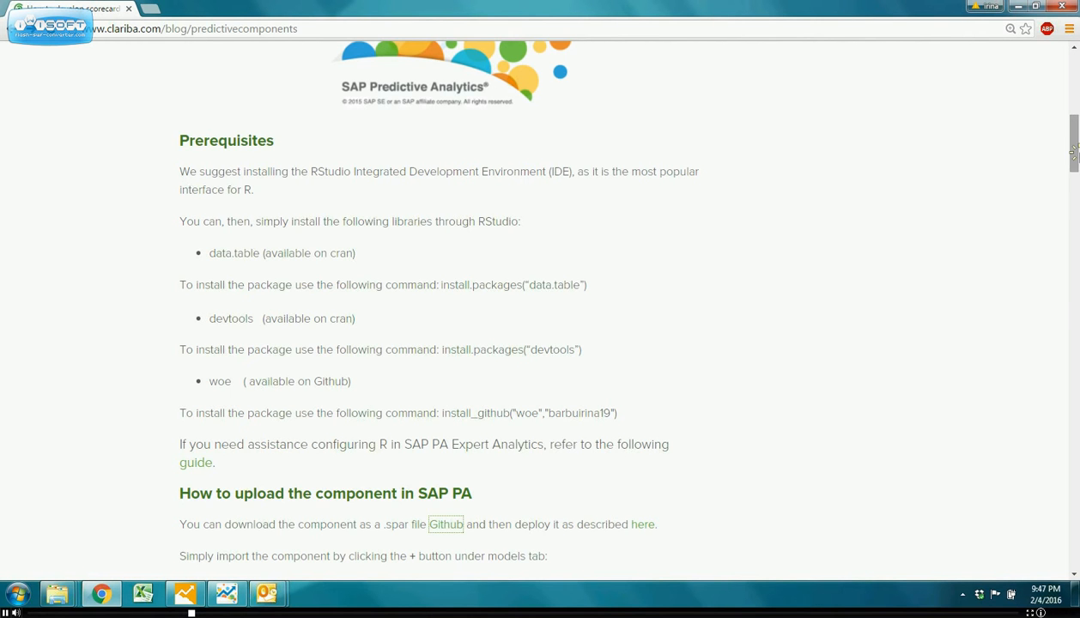
{"action": "left_click_drag", "start_coordinate": [1077, 155], "coordinate": [1077, 177]}
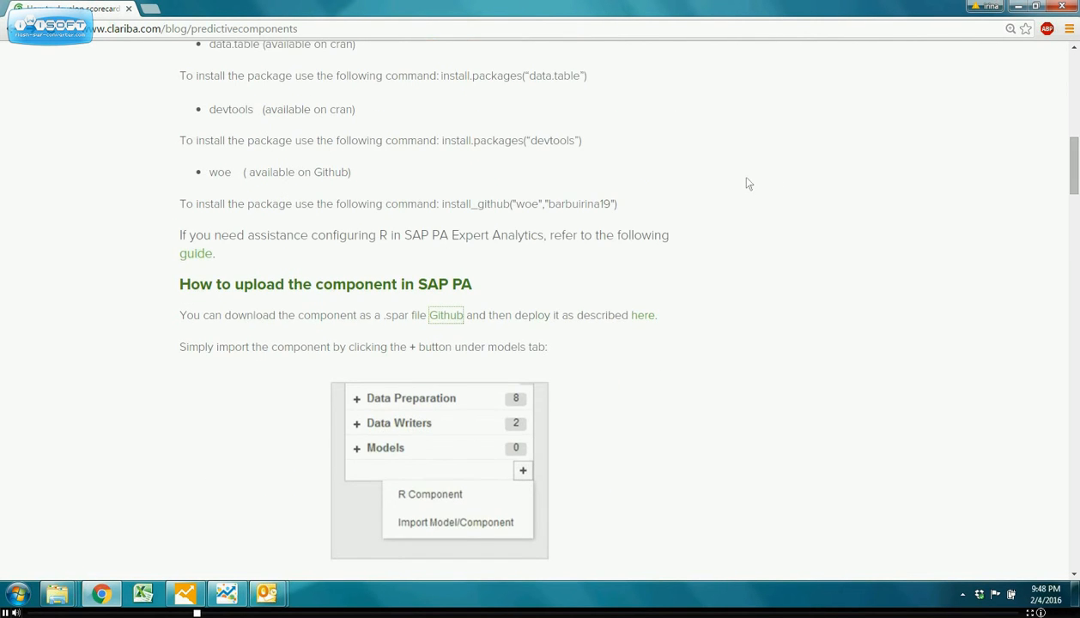
{"action": "left_click", "coordinate": [445, 317]}
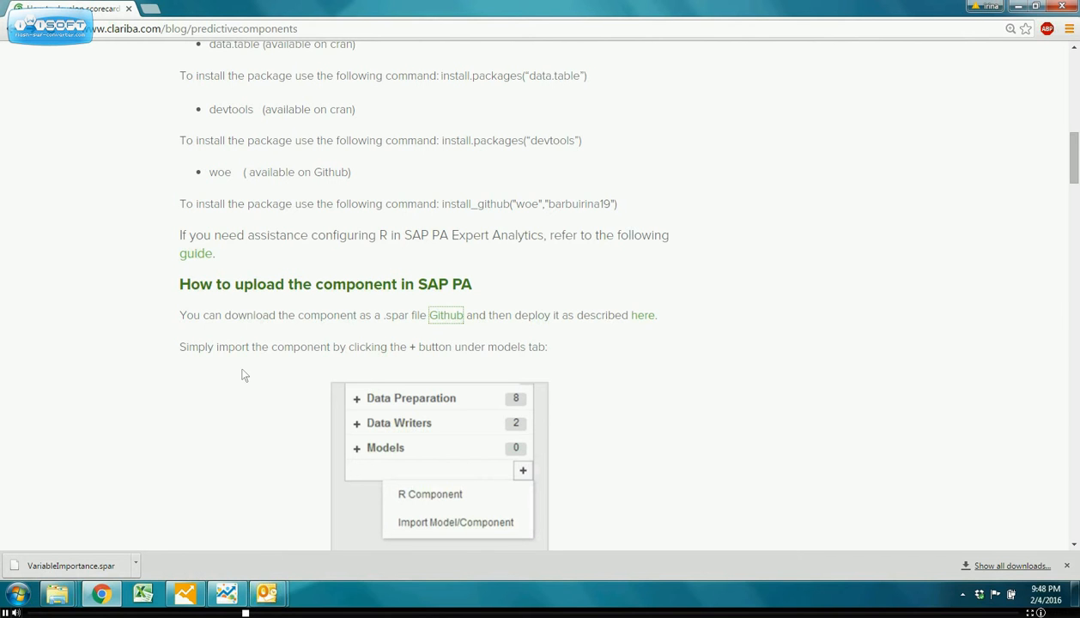
- Switch to SAP Predictive Analytics, import the Variable Importance component from VariableImportance.spar in Downloads, and locate it under Custom R Components
{"action": "left_click", "coordinate": [228, 592]}
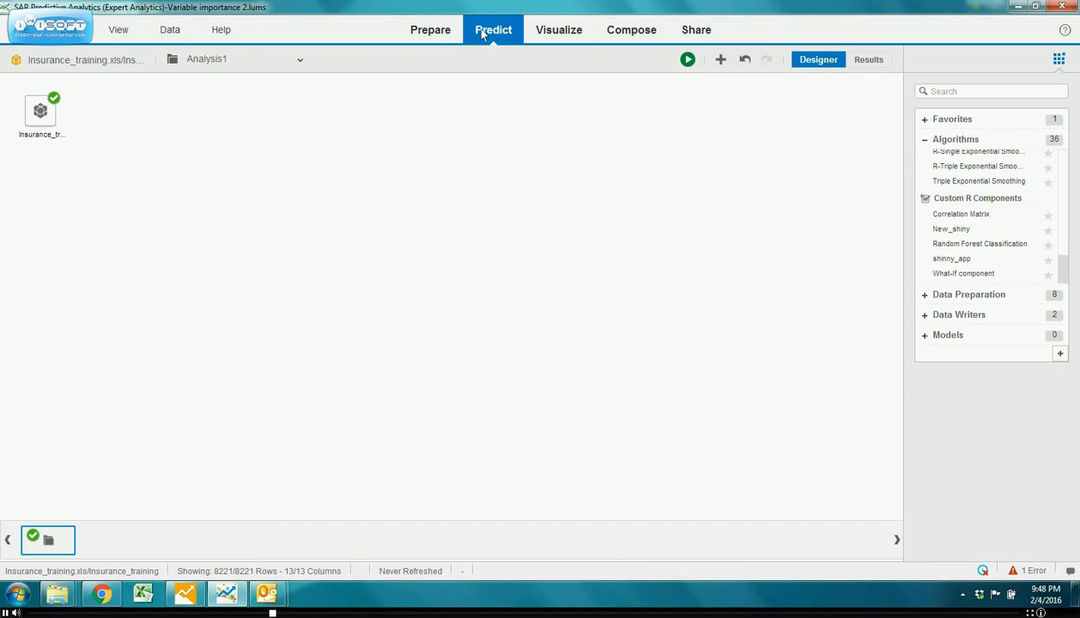
{"action": "left_click", "coordinate": [1062, 354]}
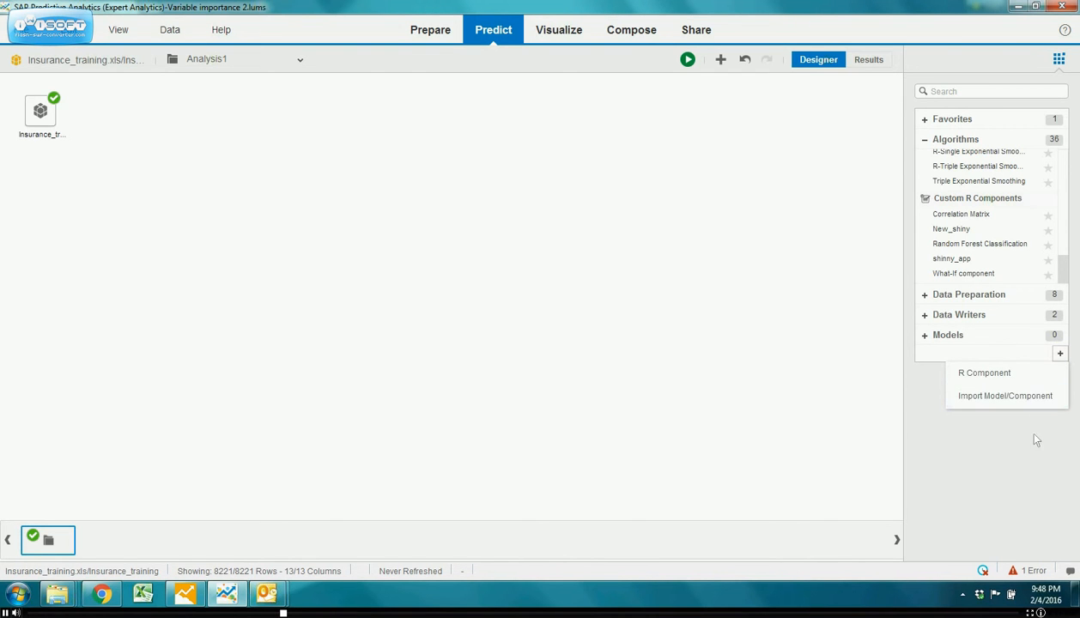
{"action": "left_click", "coordinate": [1030, 396]}
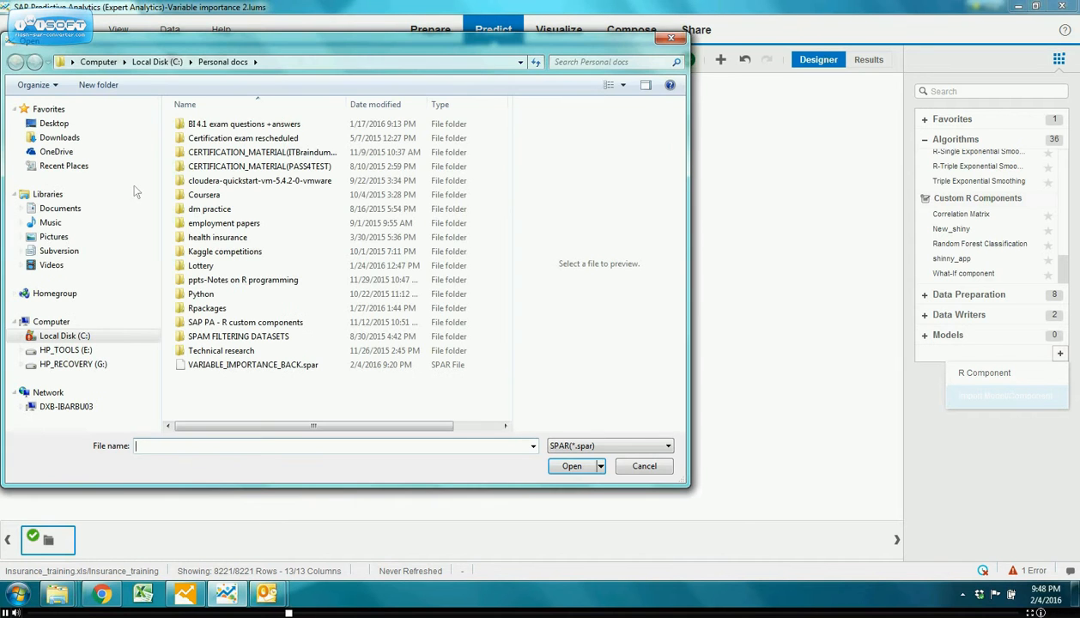
{"action": "left_click", "coordinate": [60, 138]}
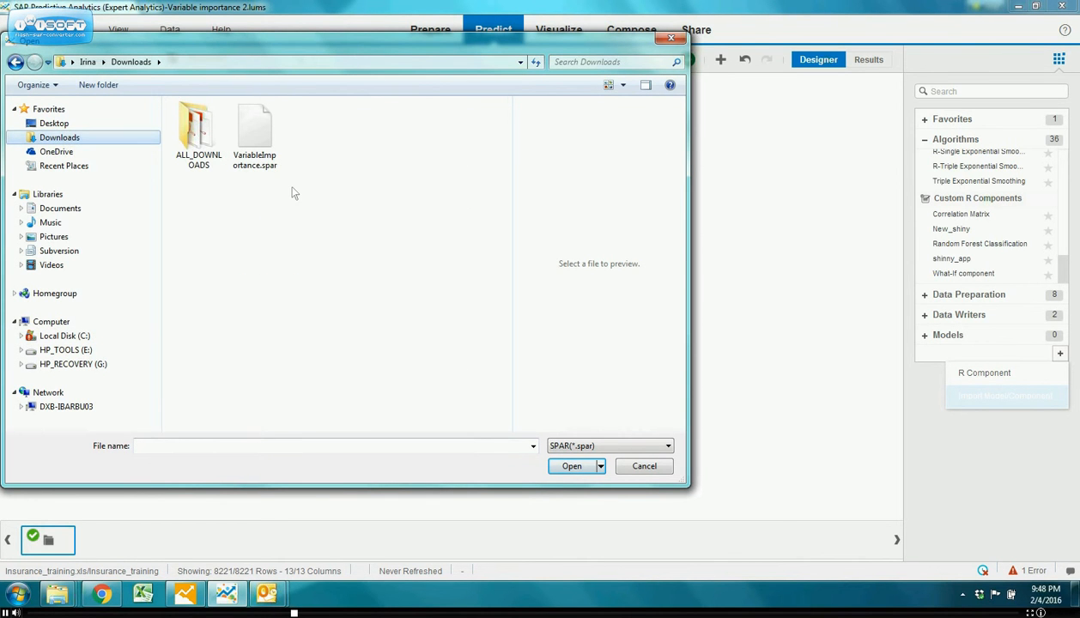
{"action": "double_click", "coordinate": [263, 136]}
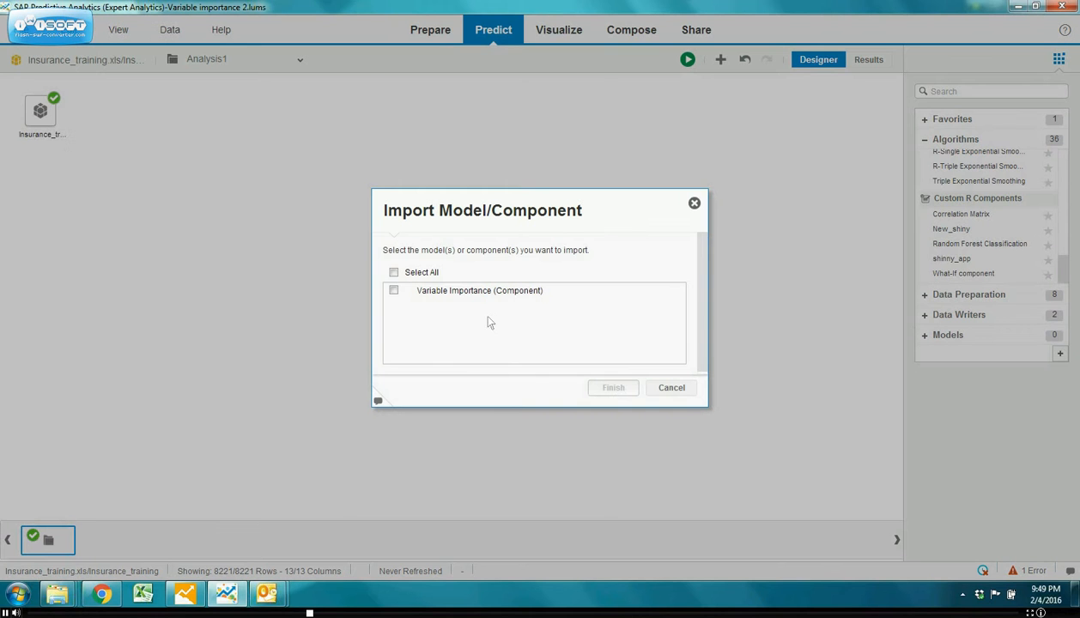
{"action": "left_click", "coordinate": [393, 272]}
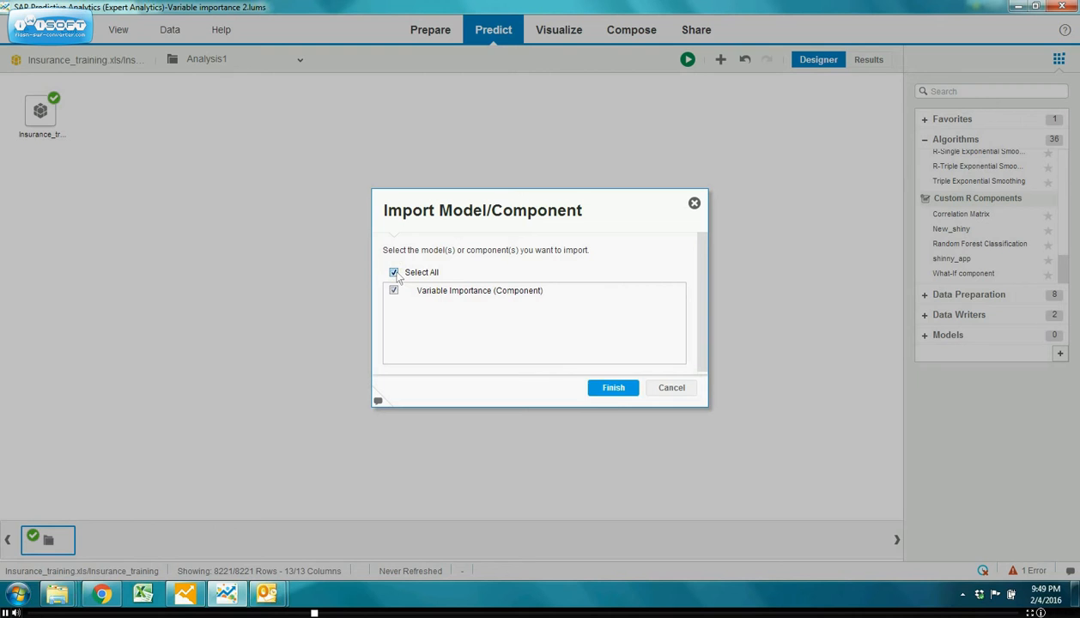
{"action": "left_click", "coordinate": [615, 387]}
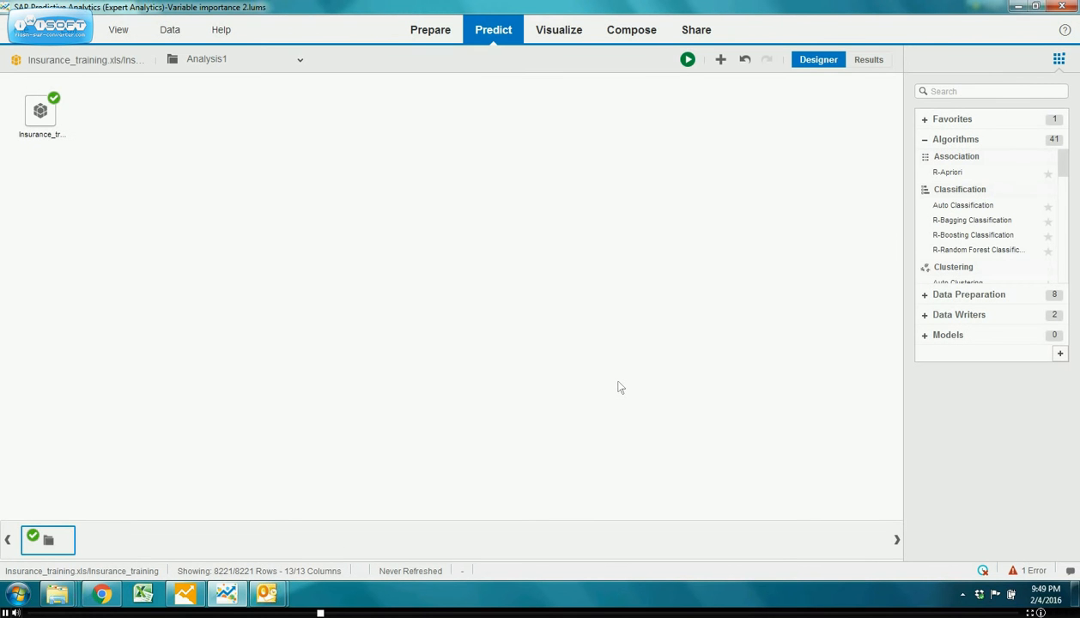
{"action": "scroll", "coordinate": [1063, 184], "scroll_direction": "down", "scroll_amount": 1}
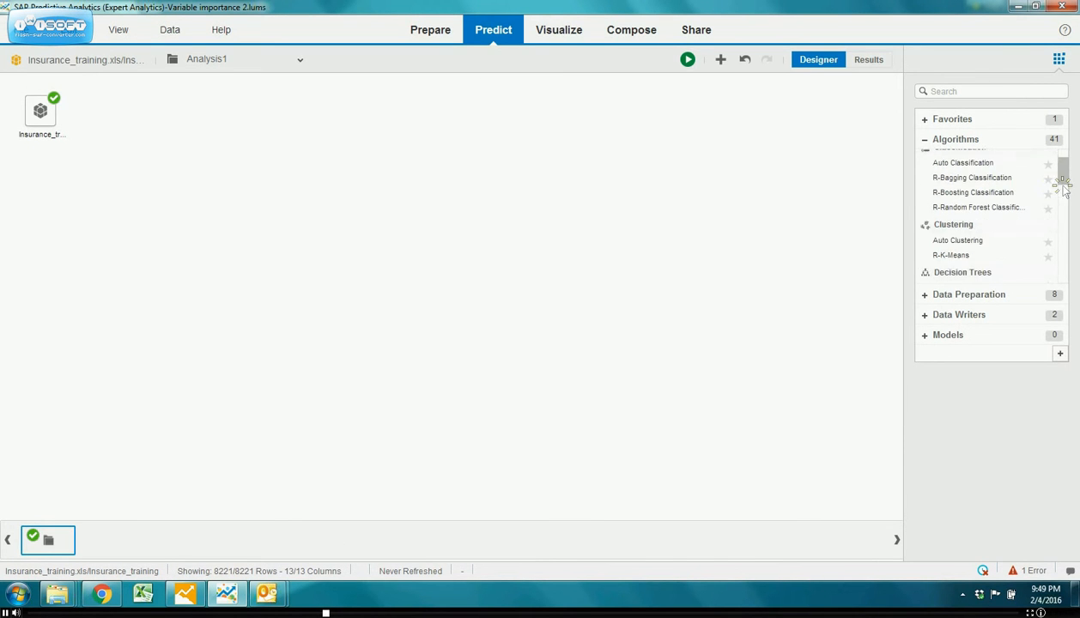
{"action": "left_click_drag", "start_coordinate": [1063, 184], "coordinate": [1063, 269]}
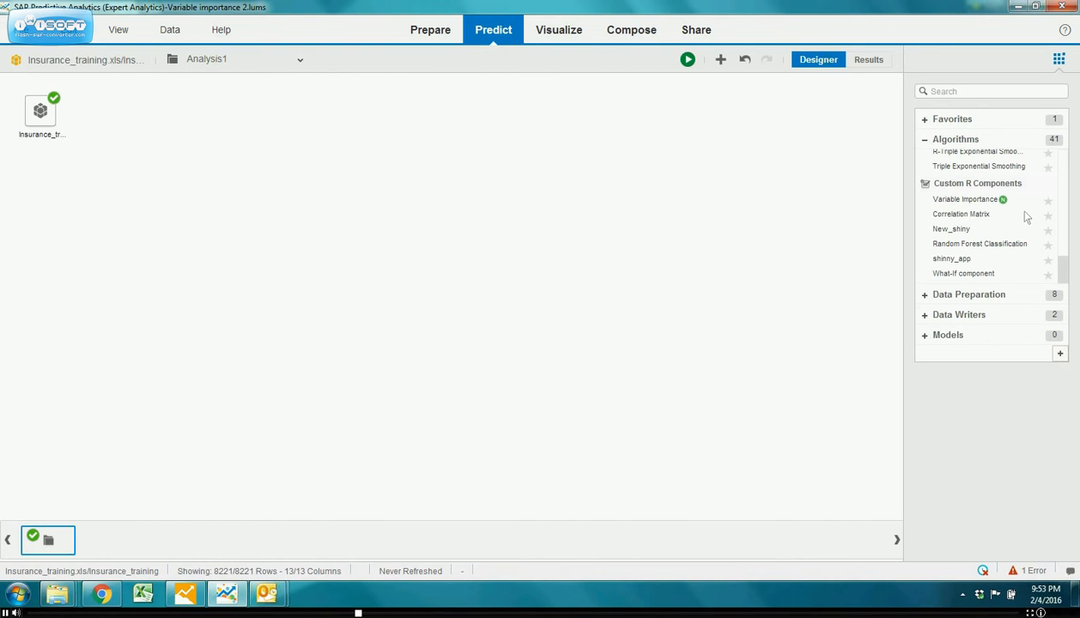
- Examine the Insurance_training dataset's columns across to Claim, including a record with a Claim value of 1
{"action": "left_click", "coordinate": [420, 30]}
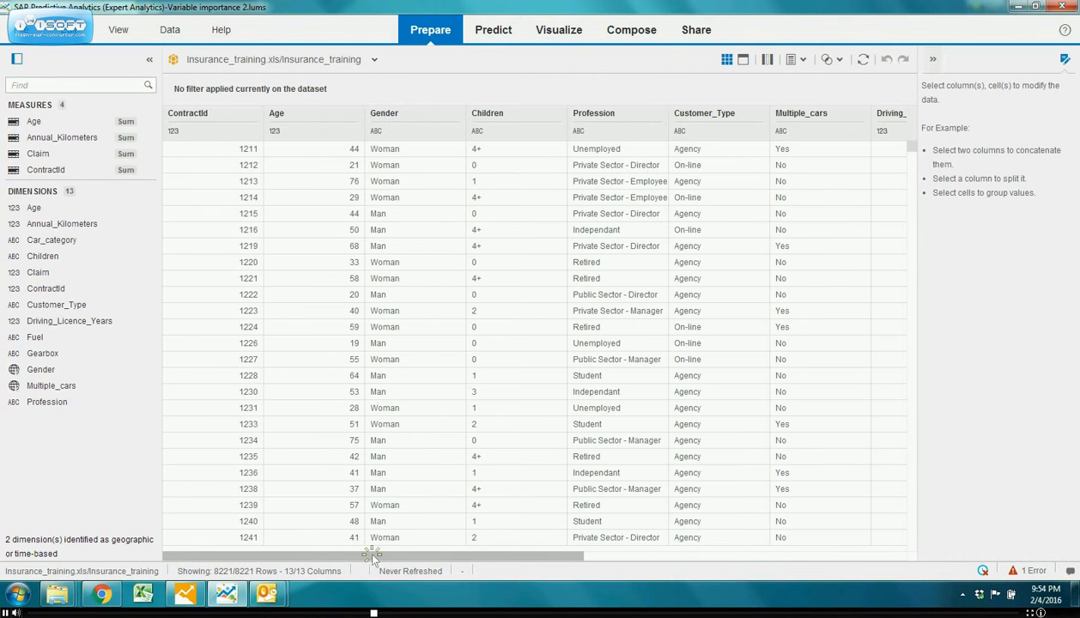
{"action": "left_click_drag", "start_coordinate": [372, 557], "coordinate": [419, 559]}
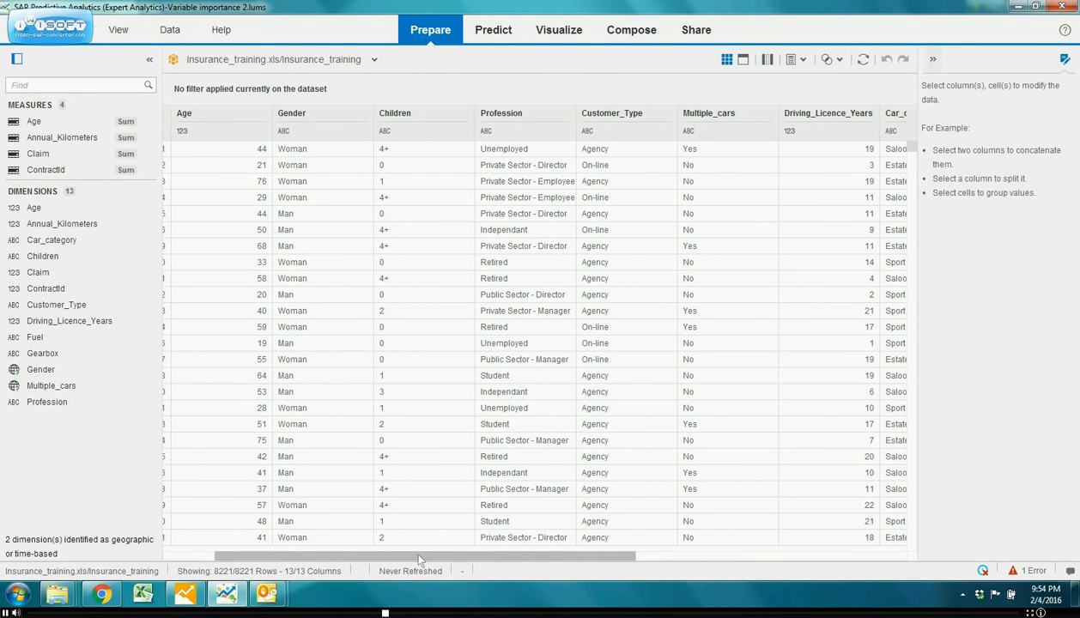
{"action": "left_click_drag", "start_coordinate": [426, 554], "coordinate": [726, 565]}
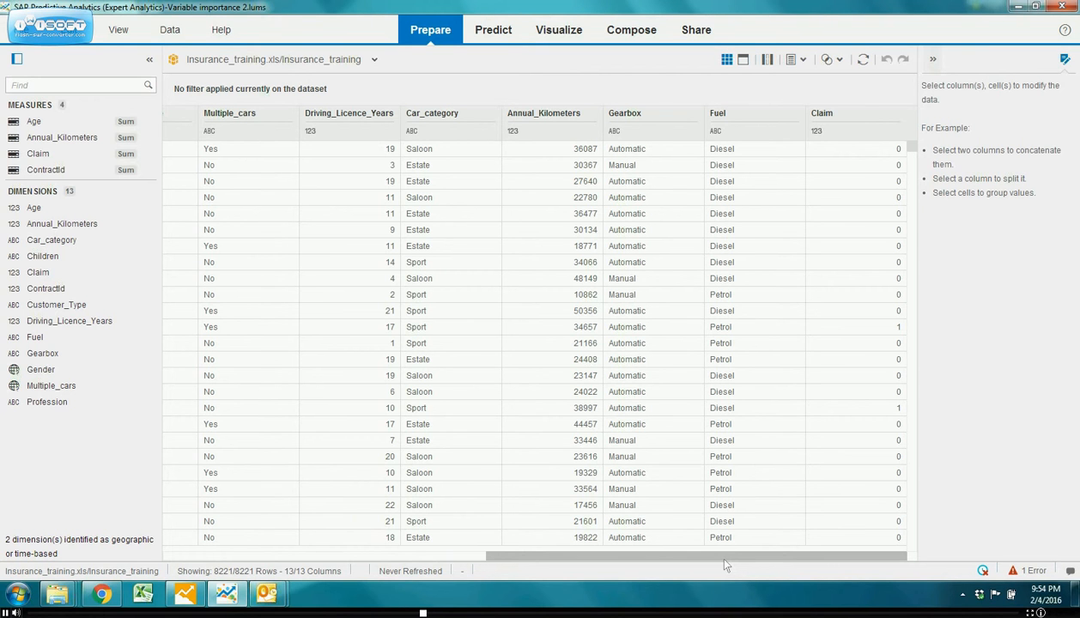
{"action": "left_click", "coordinate": [893, 327]}
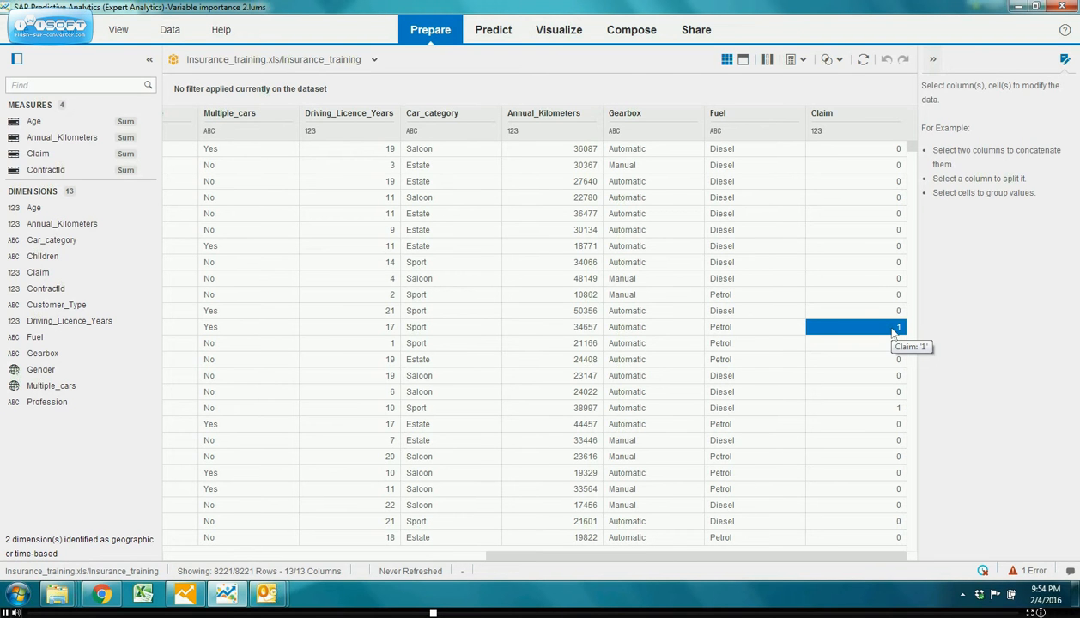
- Add the Variable Importance custom R component to the predictive analysis, connected to the Insurance_training dataset
{"action": "left_click", "coordinate": [505, 34]}
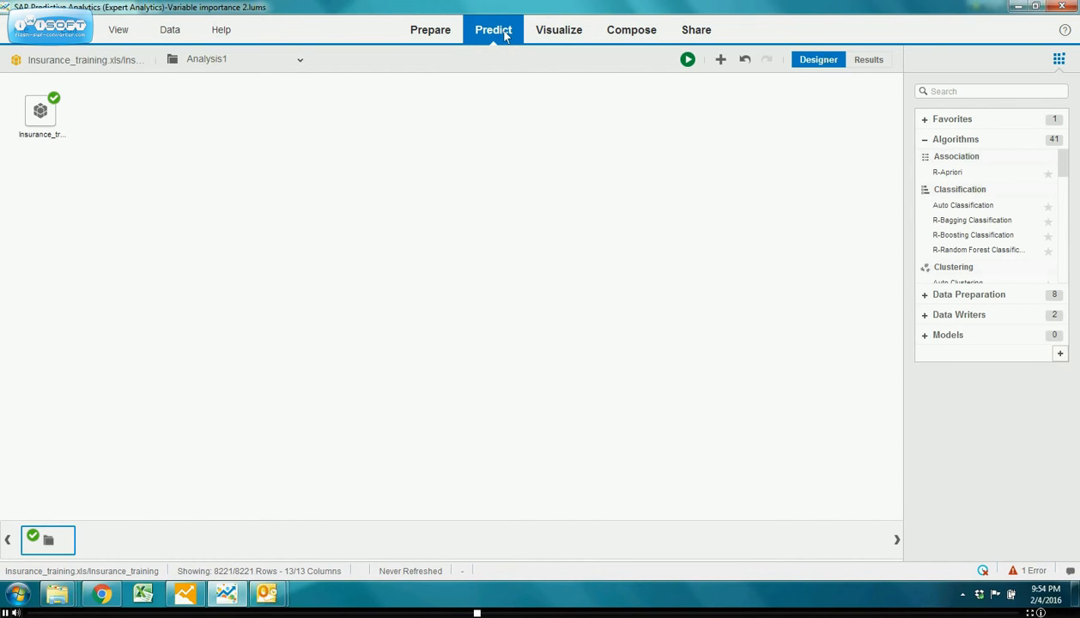
{"action": "left_click_drag", "start_coordinate": [1065, 163], "coordinate": [1068, 273]}
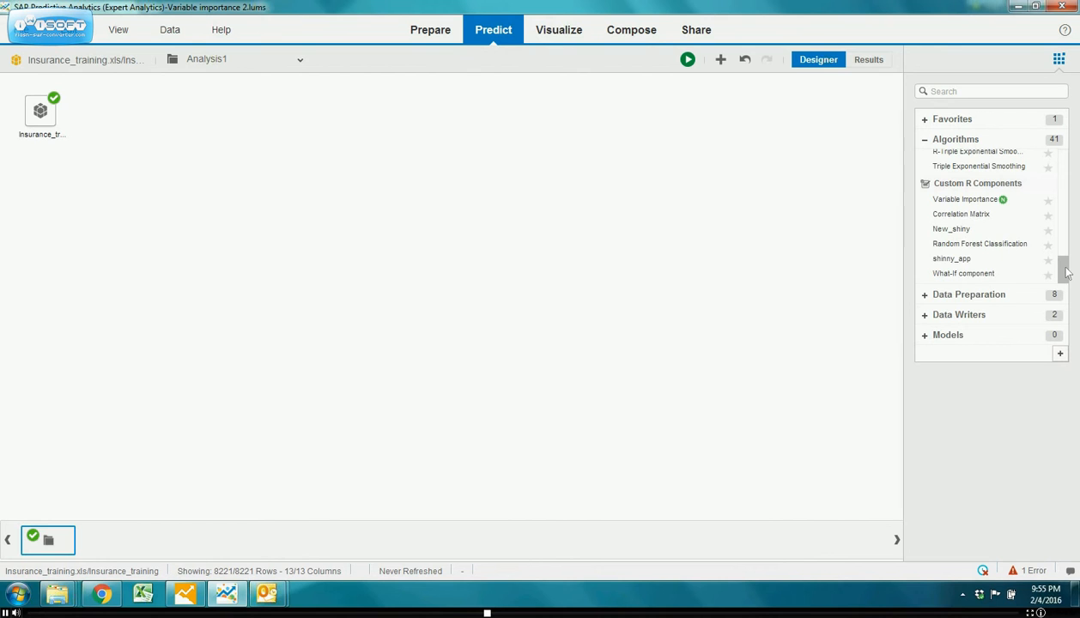
{"action": "left_click", "coordinate": [961, 200]}
{"action": "left_click_drag", "start_coordinate": [847, 196], "coordinate": [415, 173]}
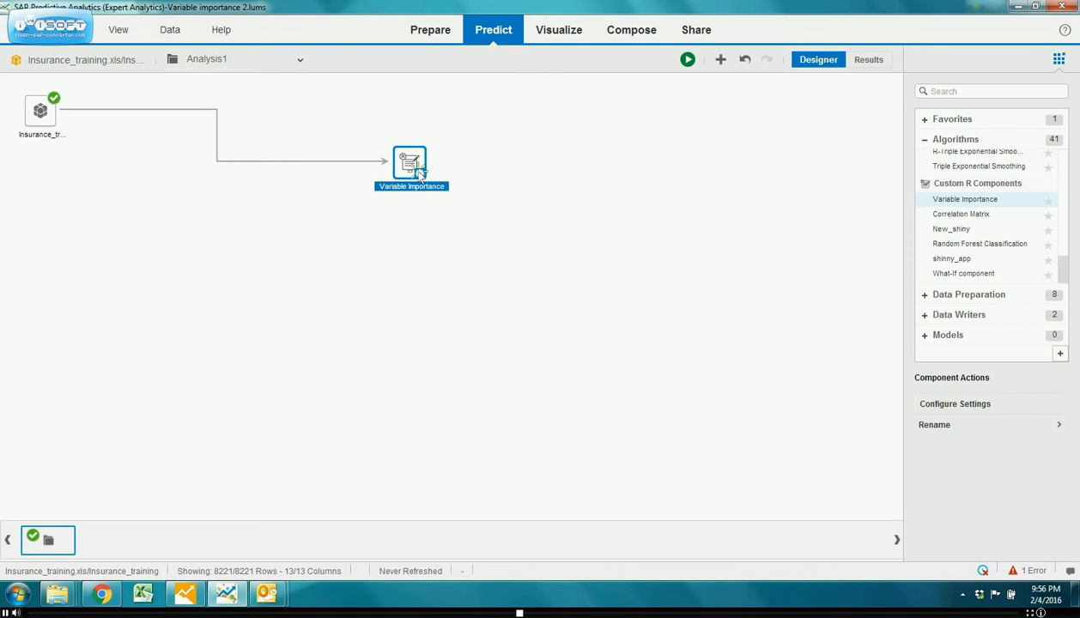
- Configure the Variable Importance component with Claim as the target, 1 as the positive value, and ContractId as the excluded variable
{"action": "right_click", "coordinate": [421, 174]}
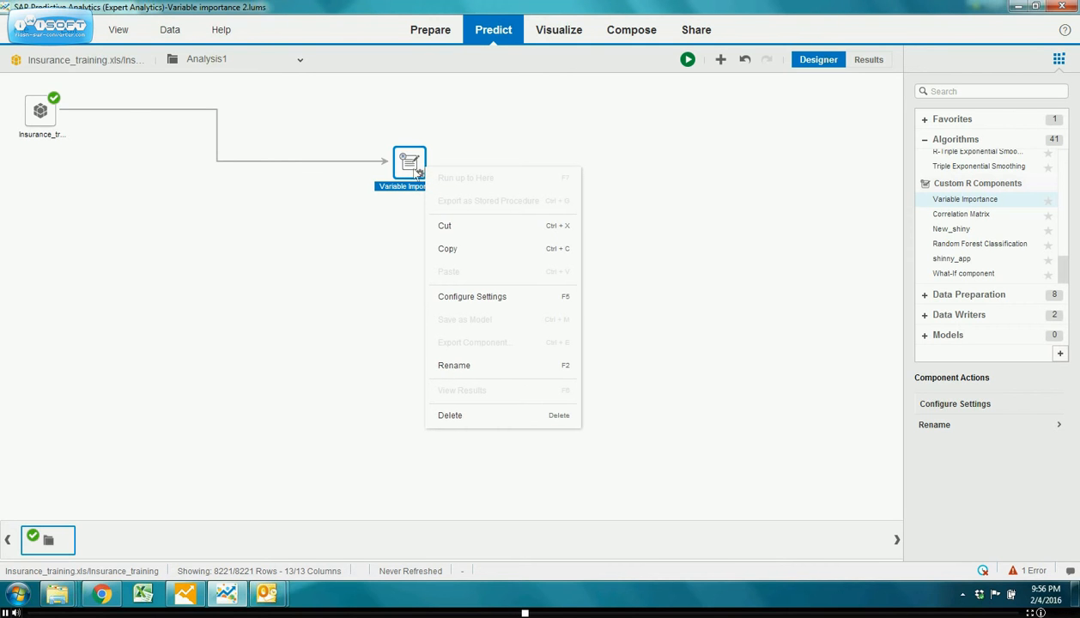
{"action": "left_click", "coordinate": [514, 299]}
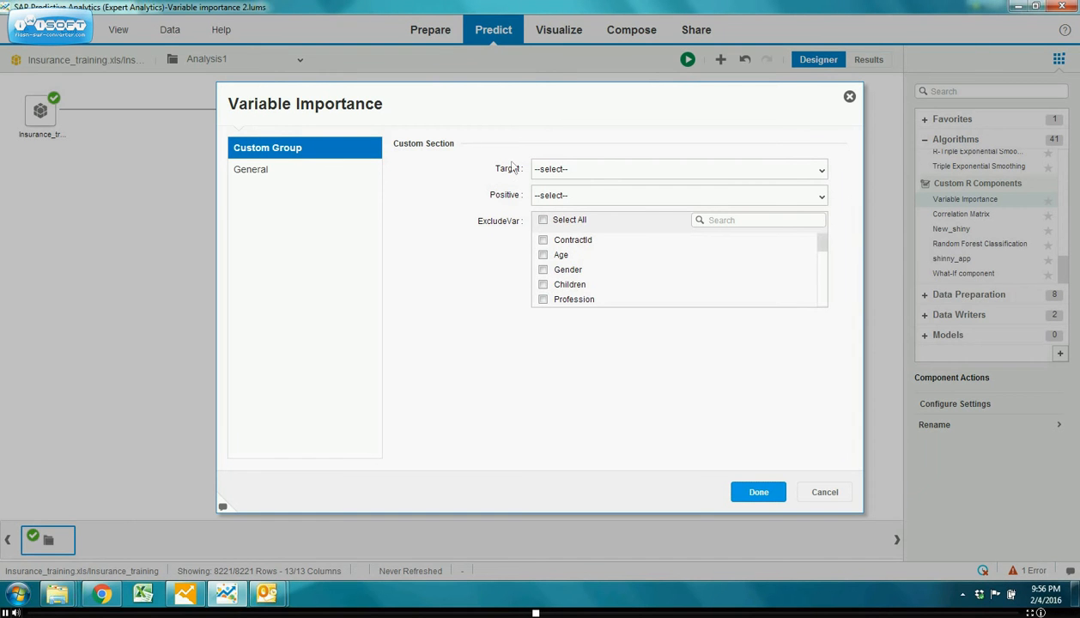
{"action": "left_click", "coordinate": [567, 170]}
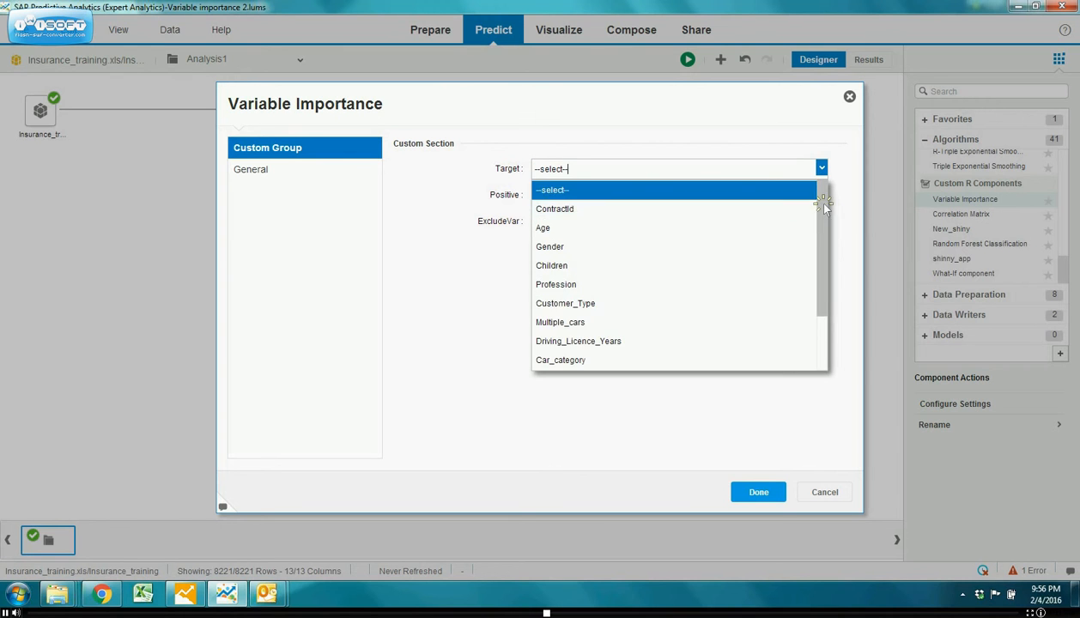
{"action": "scroll", "coordinate": [820, 251], "scroll_direction": "down", "scroll_amount": 1}
{"action": "scroll", "coordinate": [821, 251], "scroll_direction": "down", "scroll_amount": 1}
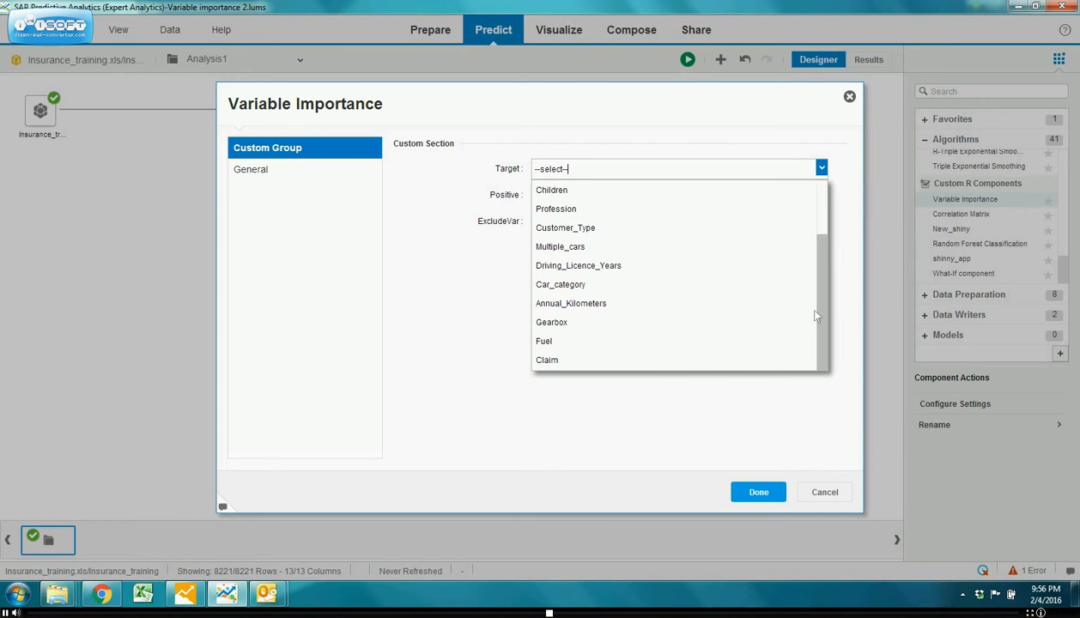
{"action": "left_click", "coordinate": [671, 367]}
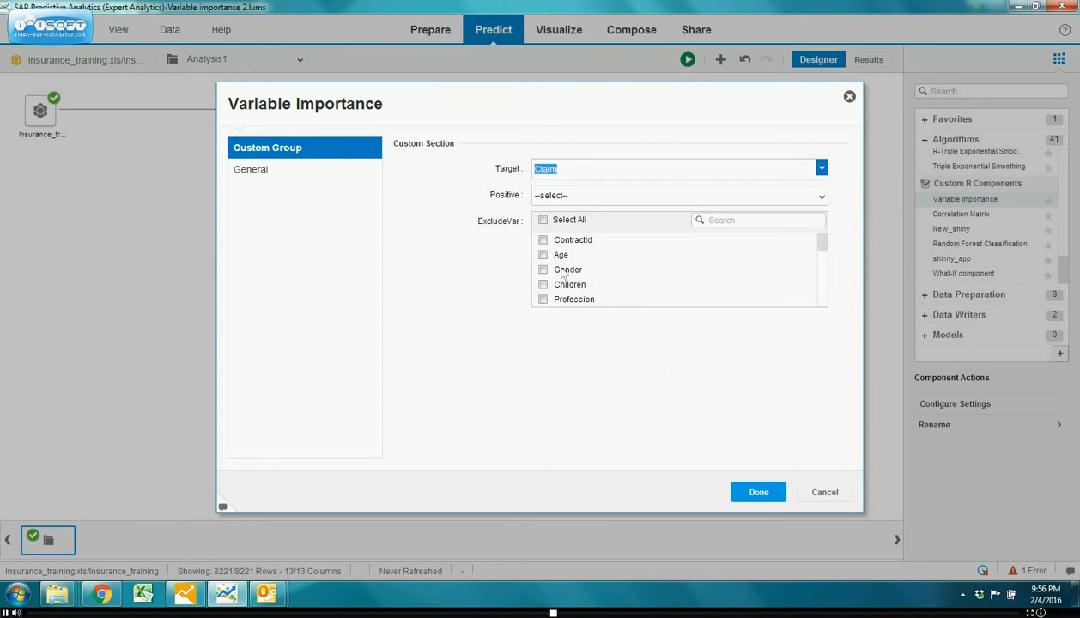
{"action": "left_click", "coordinate": [577, 196]}
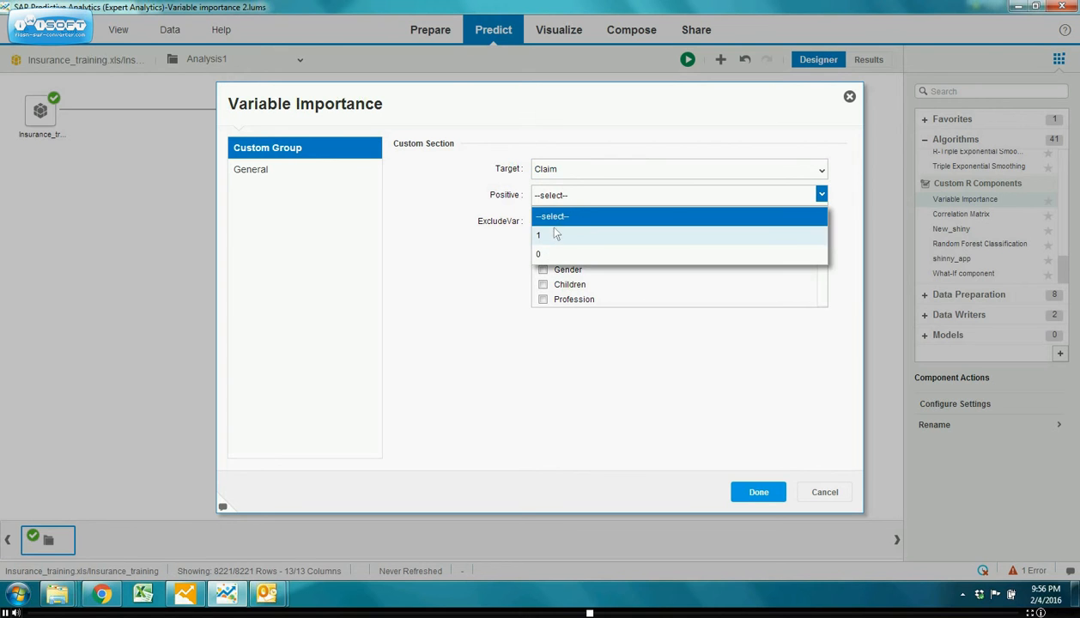
{"action": "left_click", "coordinate": [555, 236]}
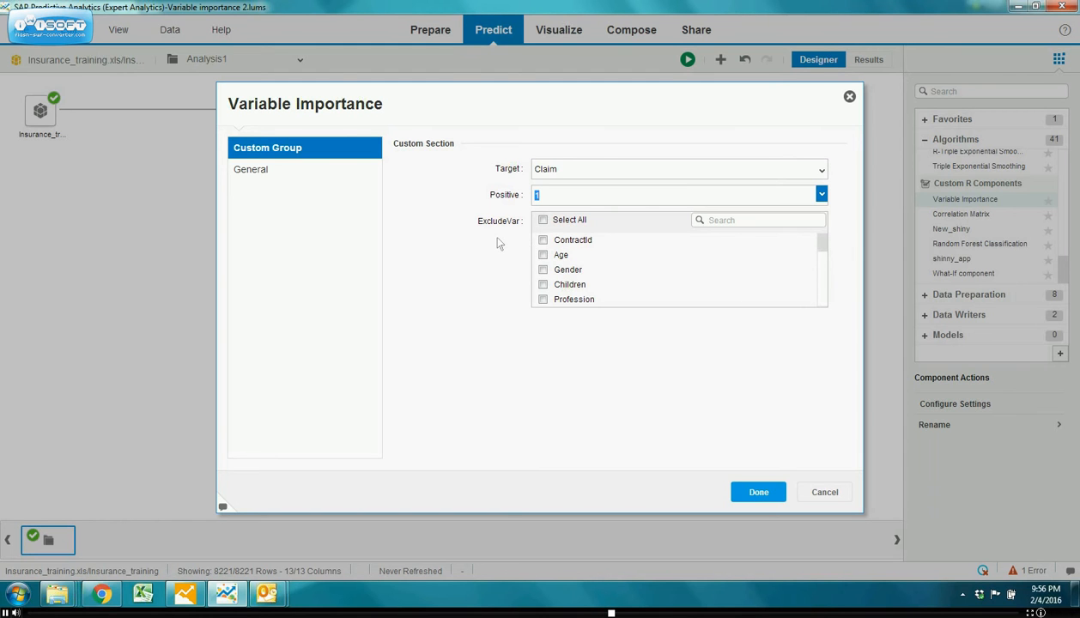
{"action": "left_click", "coordinate": [543, 242]}
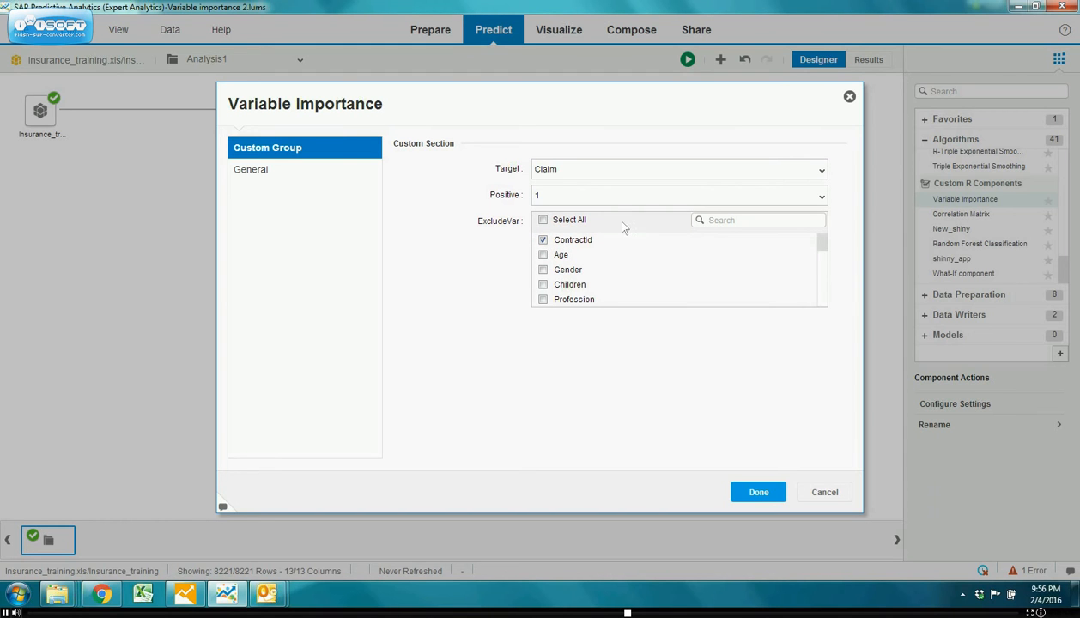
{"action": "left_click", "coordinate": [759, 494]}
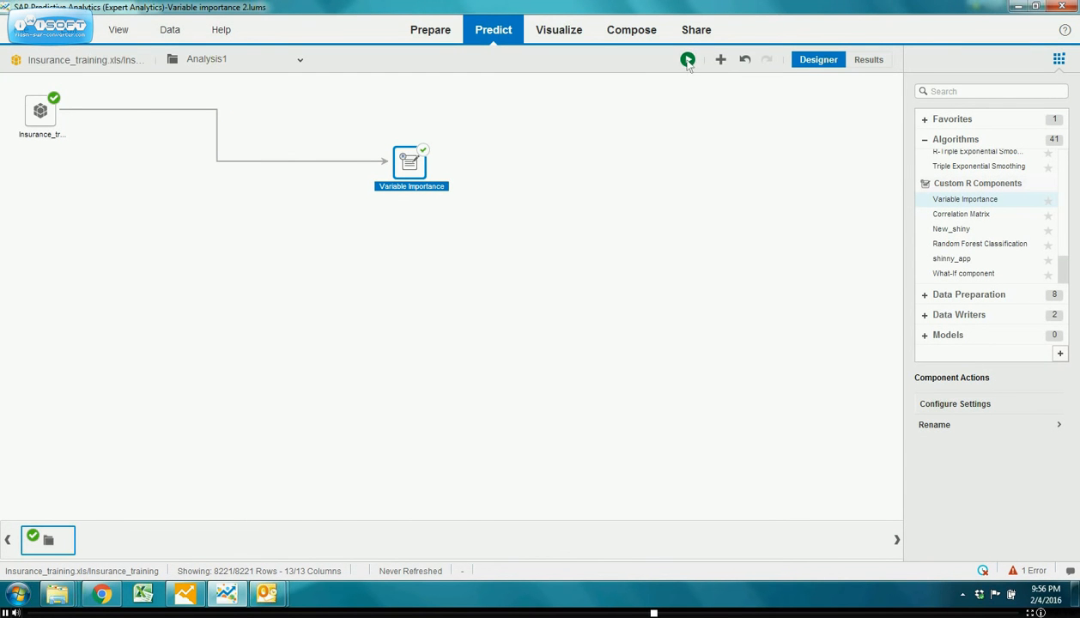
- Run the analysis and widen the sql column in the Variable Importance results grid to show the full expressions
{"action": "left_click", "coordinate": [688, 60]}
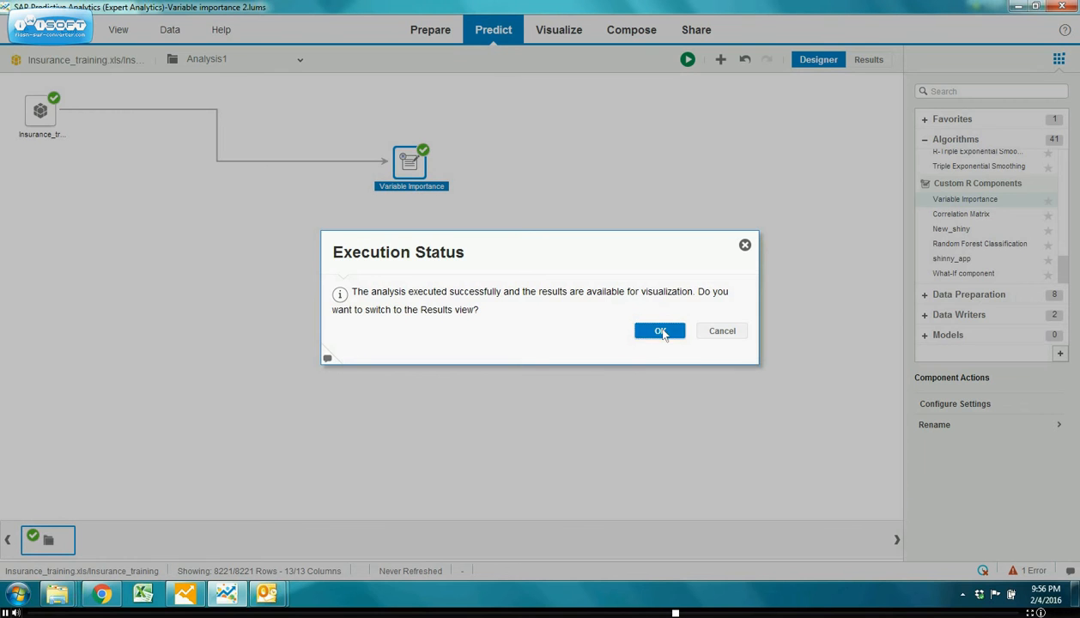
{"action": "left_click", "coordinate": [658, 332]}
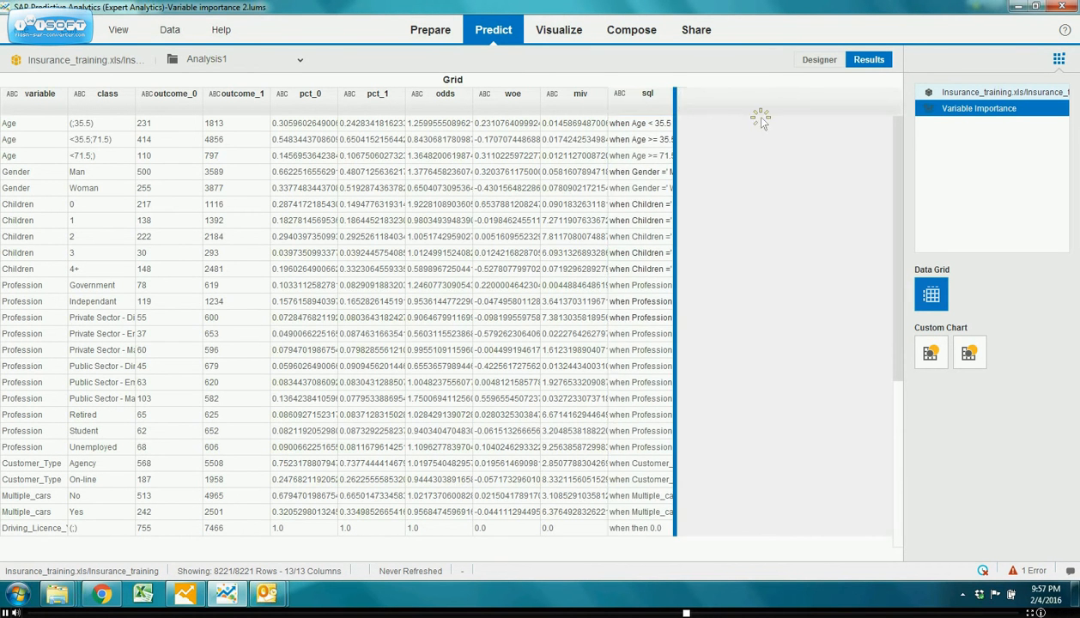
{"action": "left_click_drag", "start_coordinate": [676, 99], "coordinate": [859, 129]}
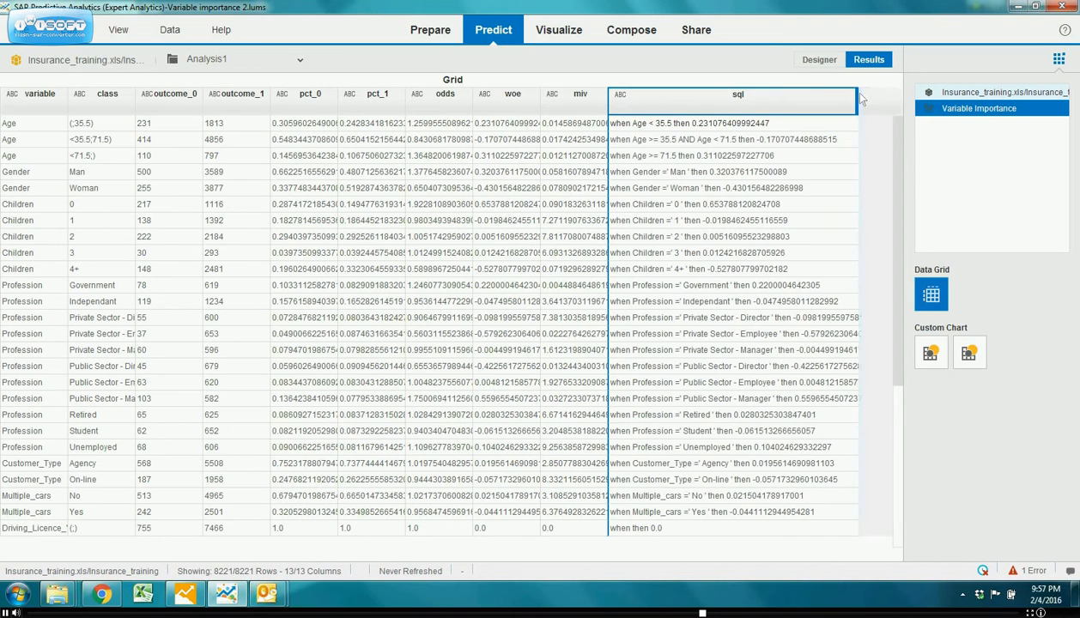
{"action": "left_click_drag", "start_coordinate": [897, 109], "coordinate": [897, 110]}
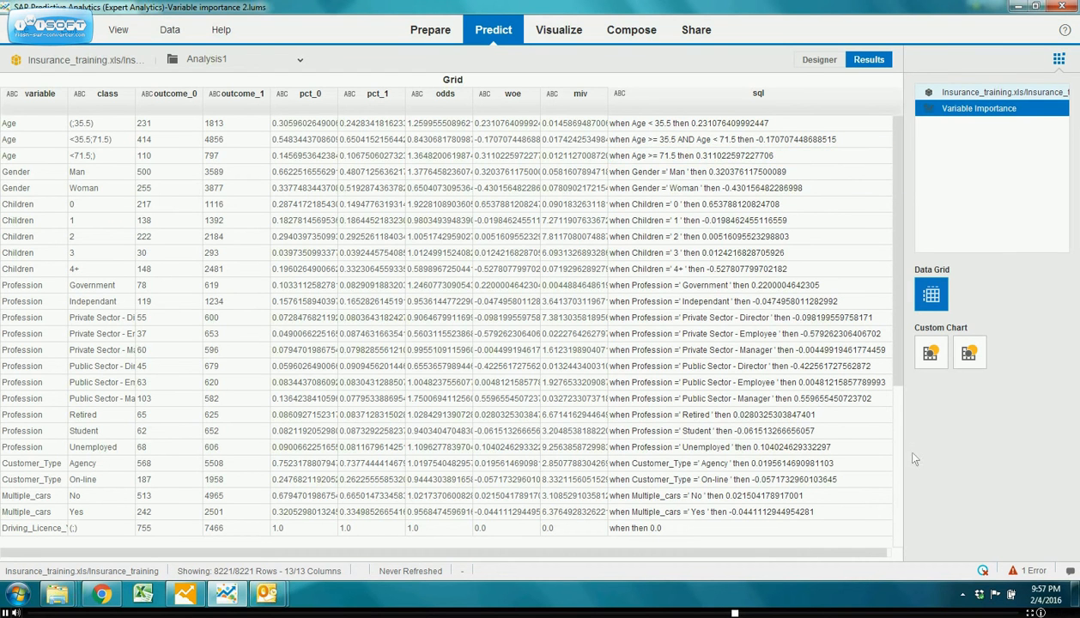
- View the Information Value Summary chart and the Weight of Evidence (WoE) Patterns chart for the Variable Importance results
{"action": "left_click", "coordinate": [936, 357]}
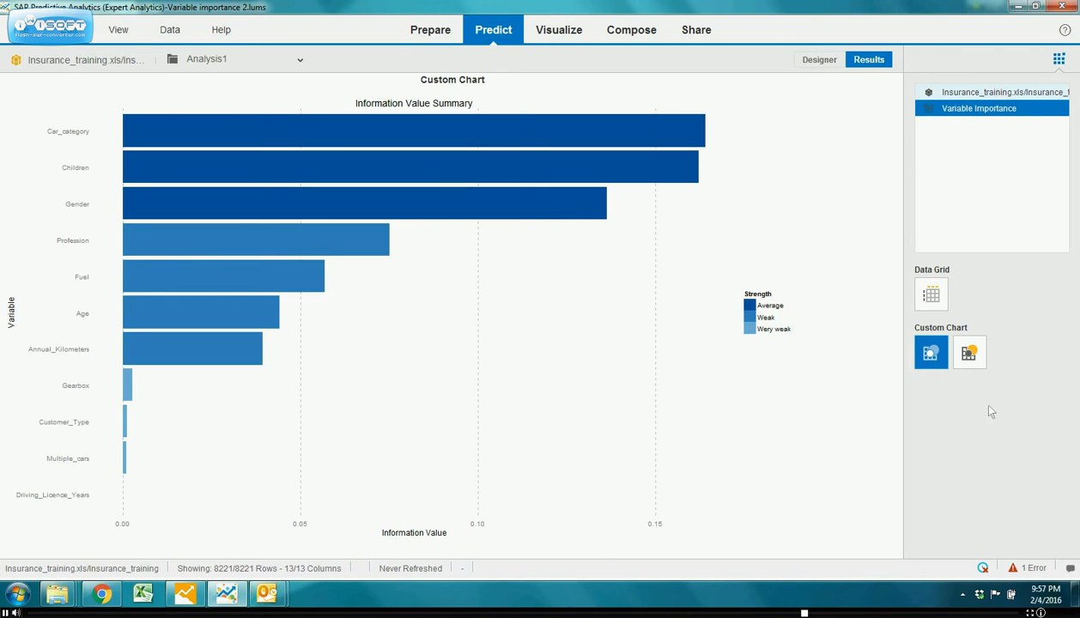
{"action": "left_click", "coordinate": [970, 353]}
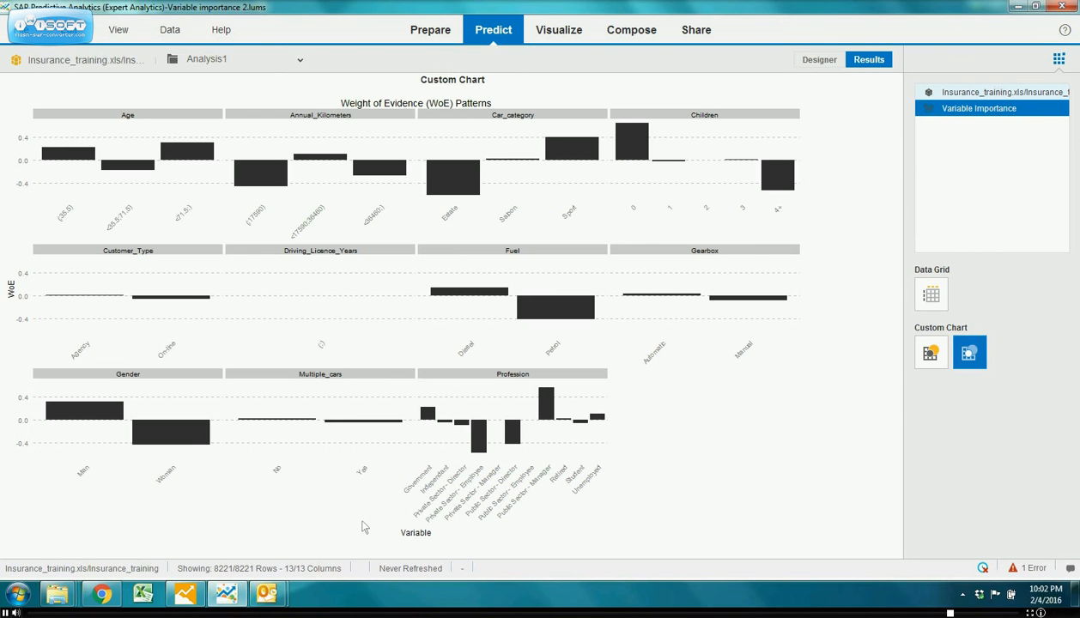
- Switch back to the Clariba article in Chrome and go to its Example section with the Insurance_training dataset link
{"action": "left_click", "coordinate": [101, 593]}
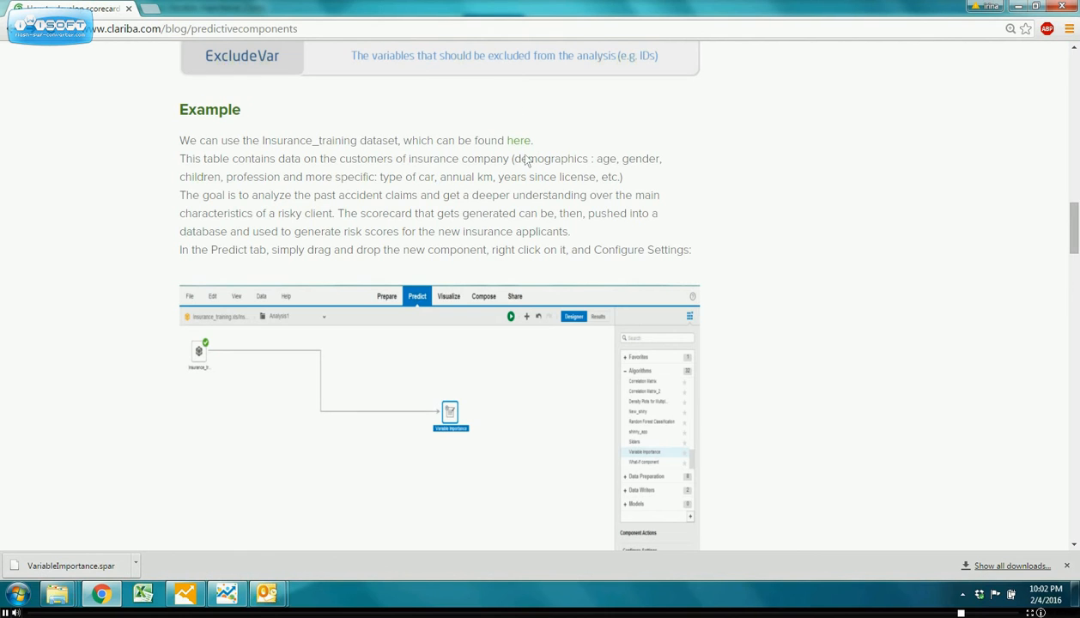